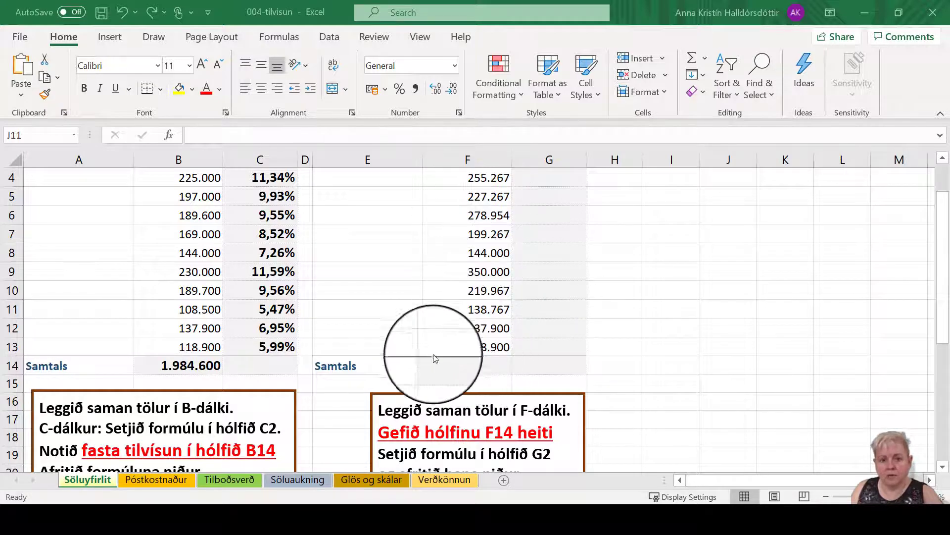
click(480, 367)
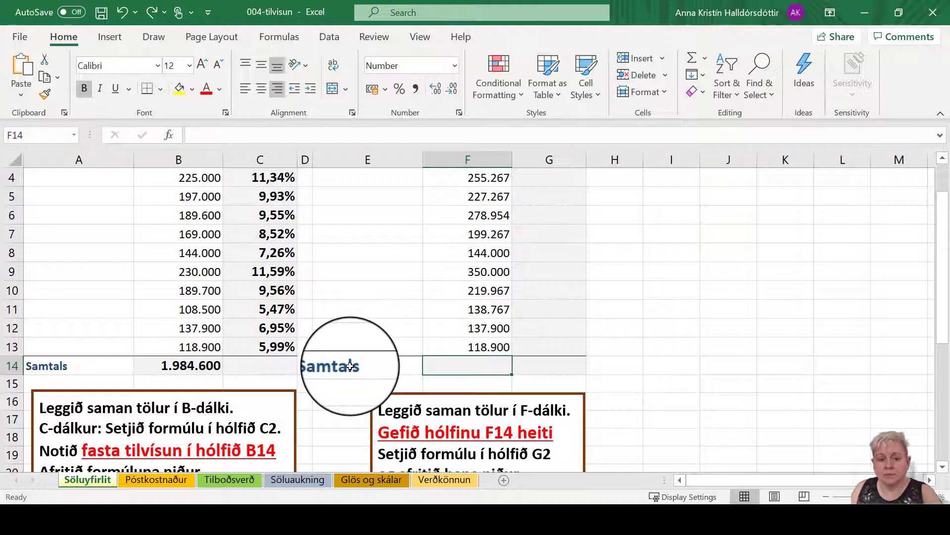
scroll(469, 369, up, 1)
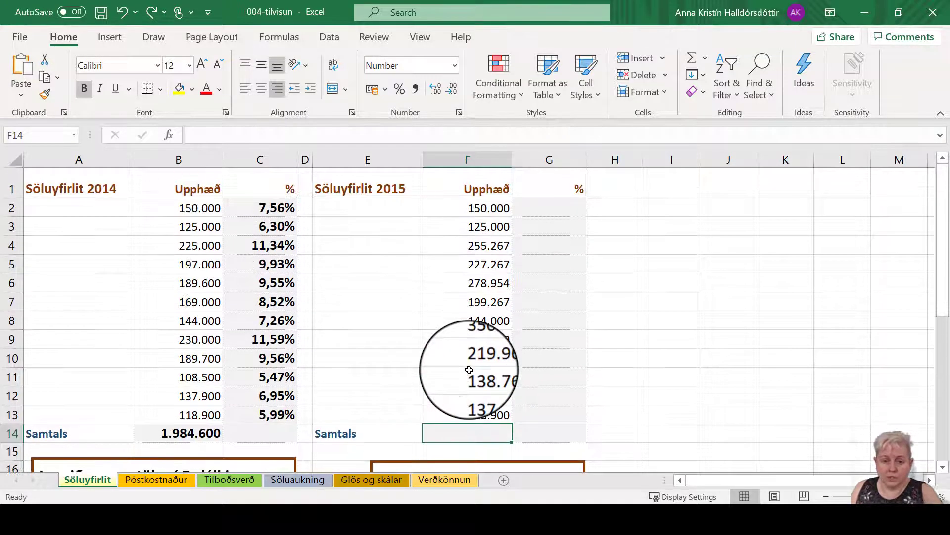
scroll(468, 369, down, 1)
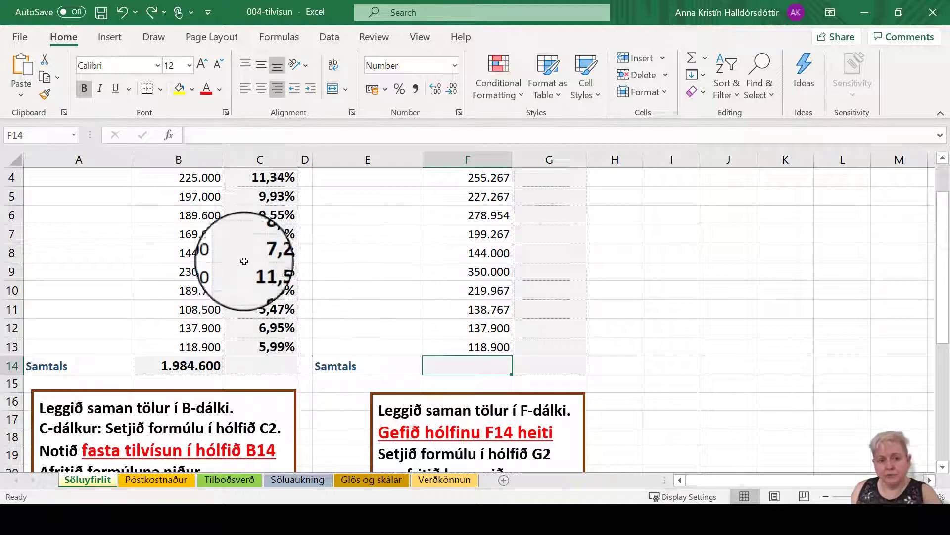
scroll(279, 342, up, 1)
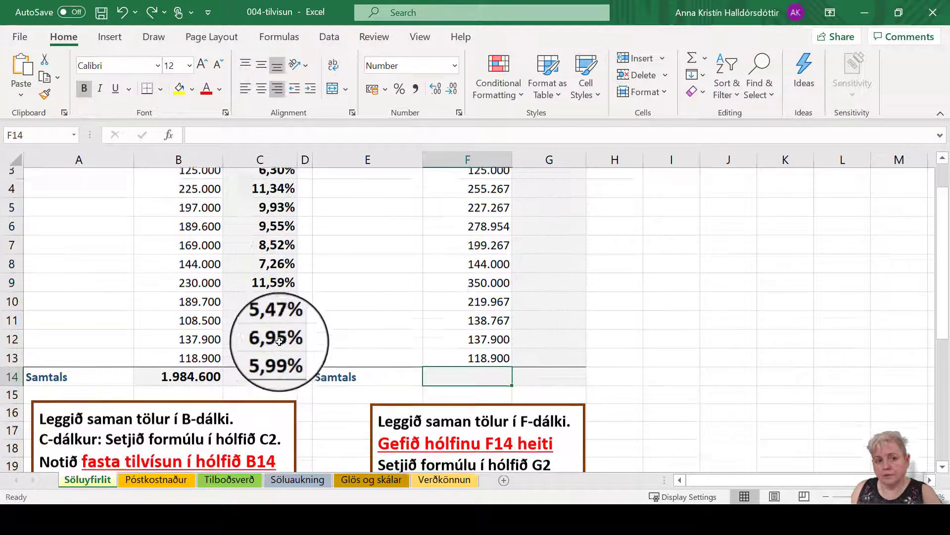
scroll(280, 342, up, 1)
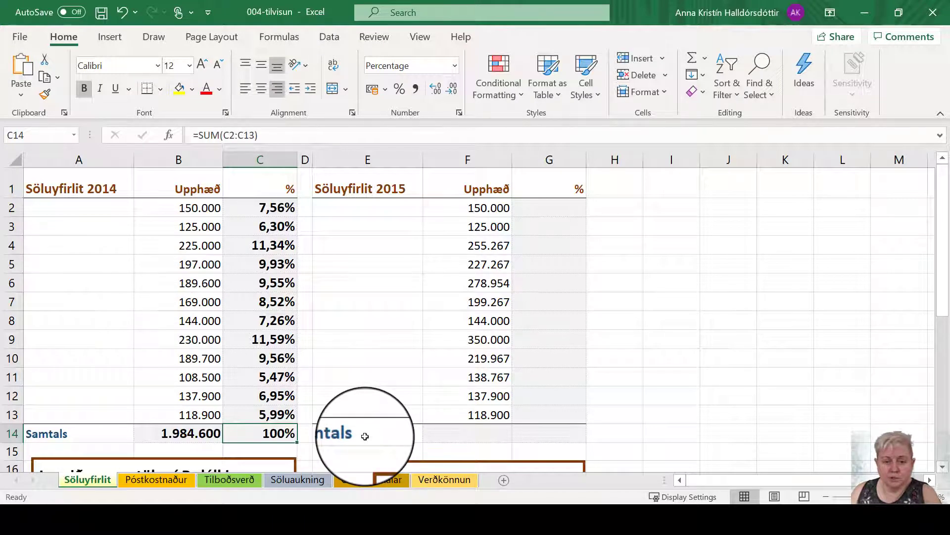
Name cell F14 Samtals by creating a name from the left column of E14:F14, and check that the name is assigned to F14.
click(365, 436)
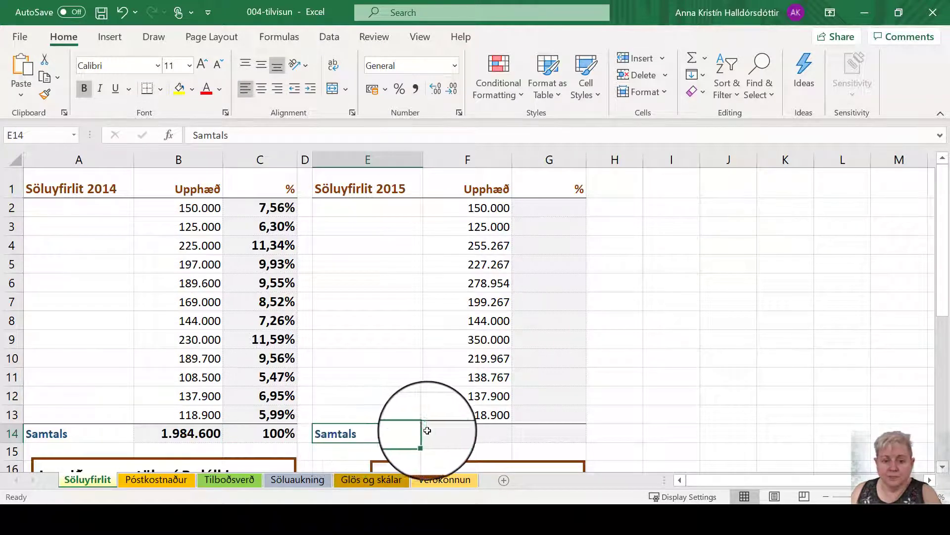
drag(427, 430, 463, 433)
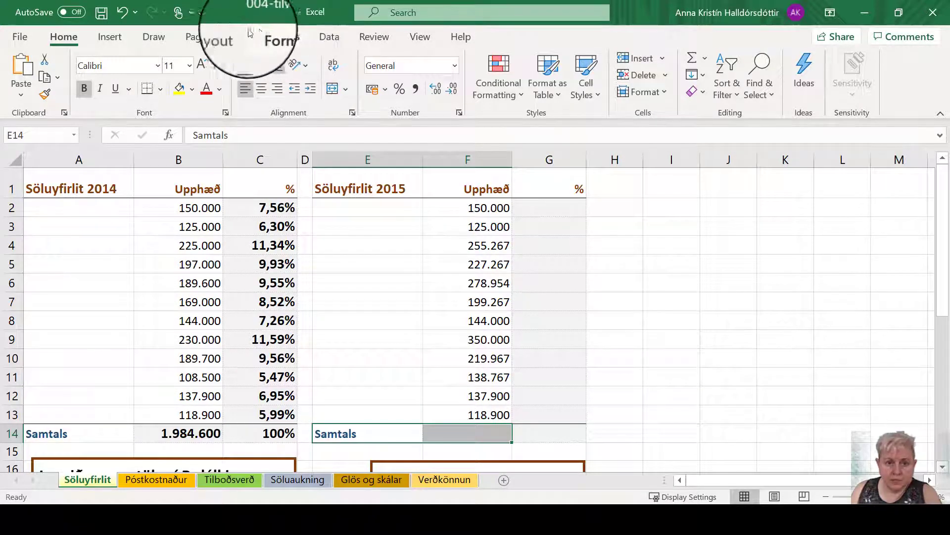
click(280, 35)
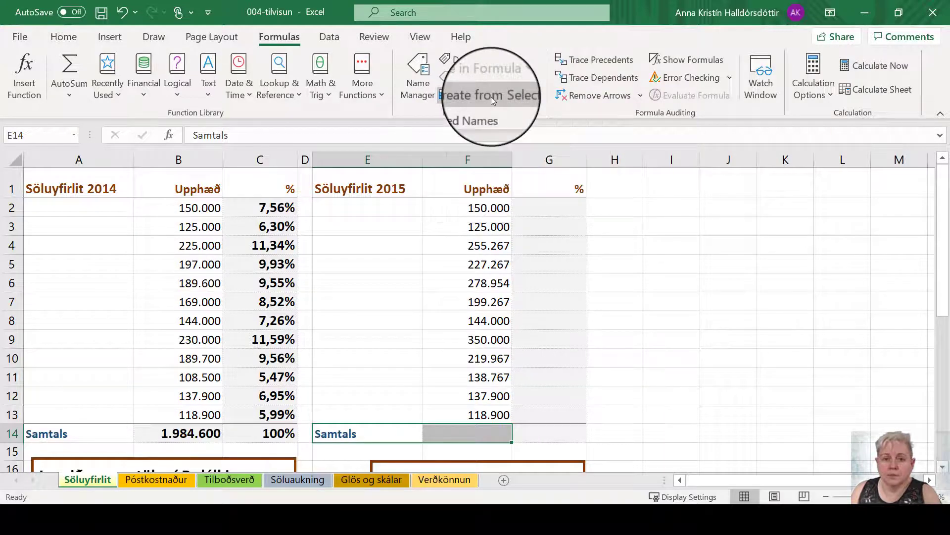
click(491, 97)
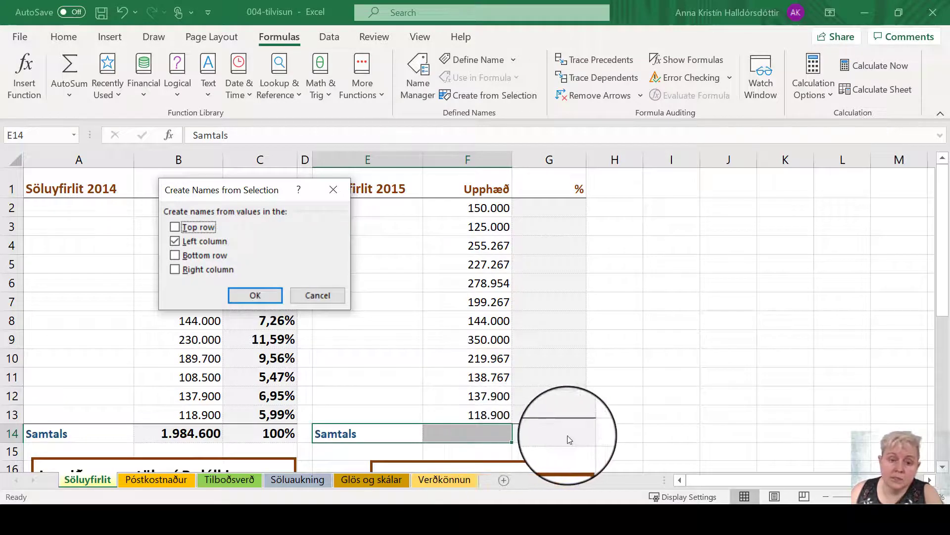
click(254, 295)
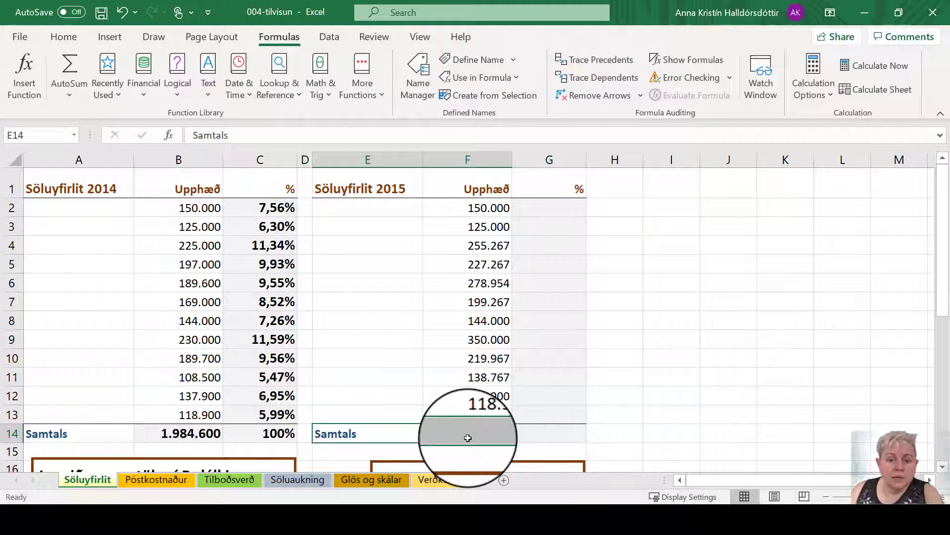
click(475, 437)
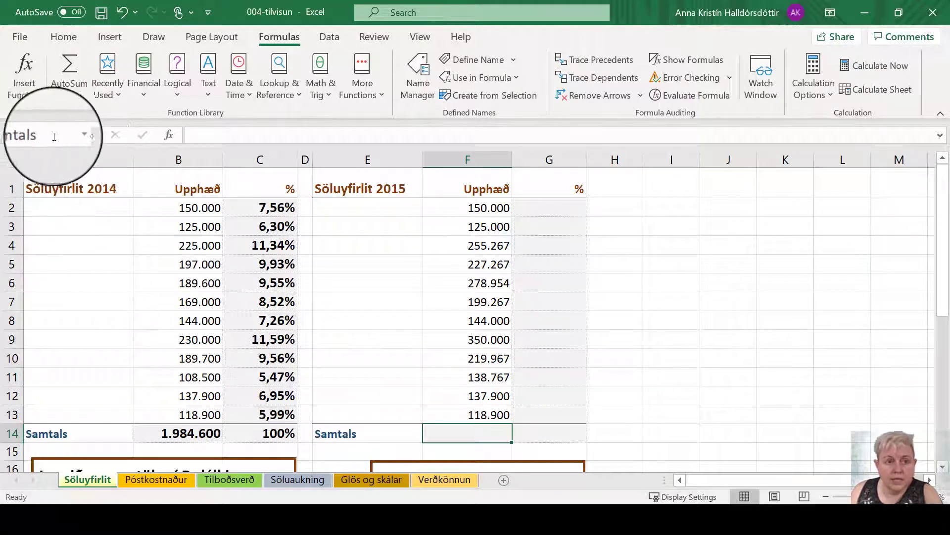
click(350, 435)
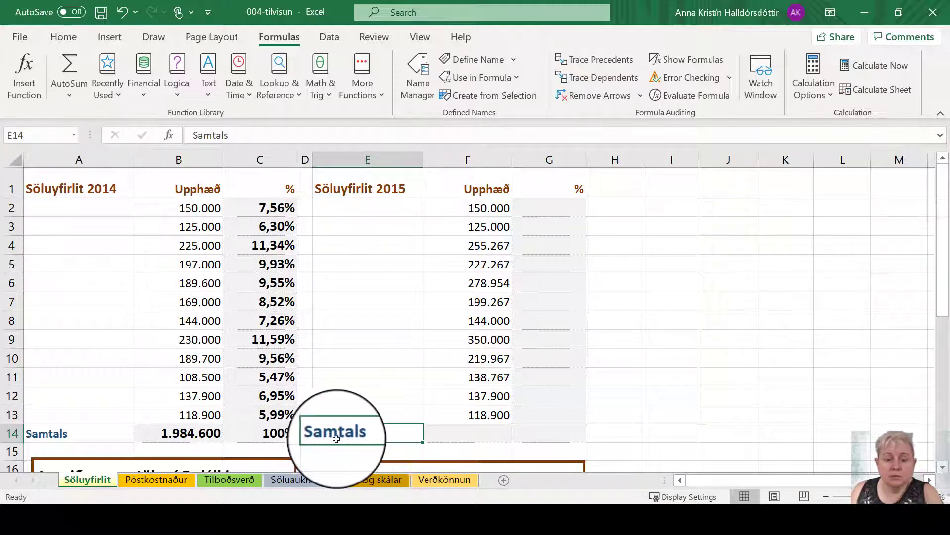
click(468, 434)
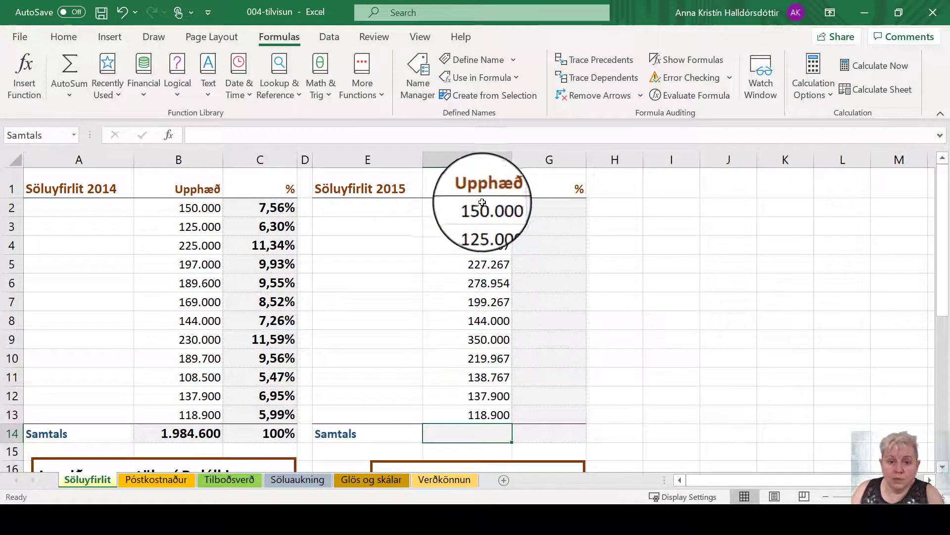
Sum the 2015 amounts in F2:F13 into the total cell F14.
drag(488, 207, 473, 435)
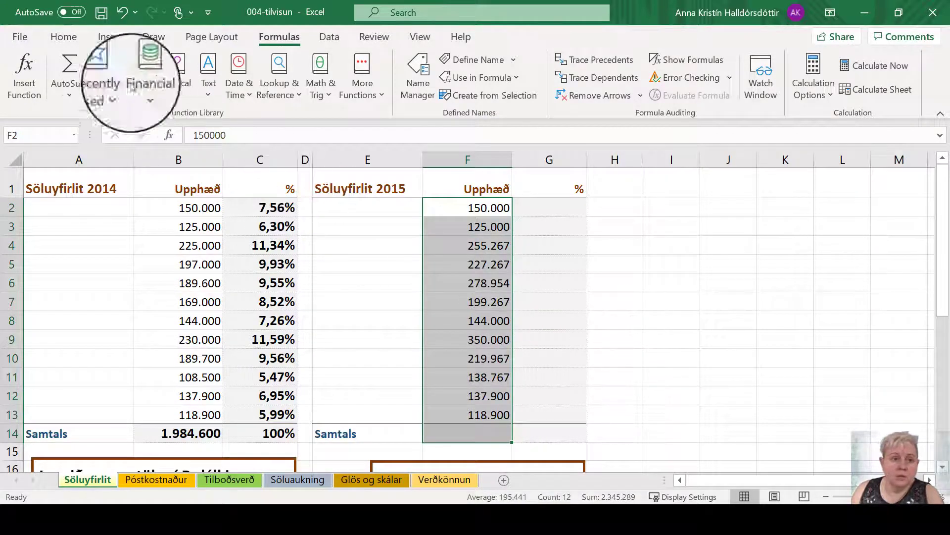
click(67, 39)
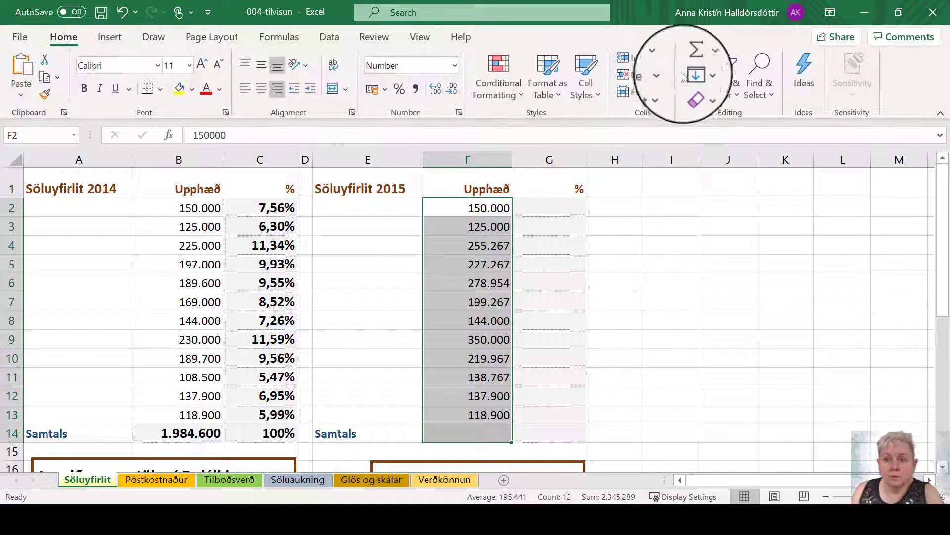
click(692, 58)
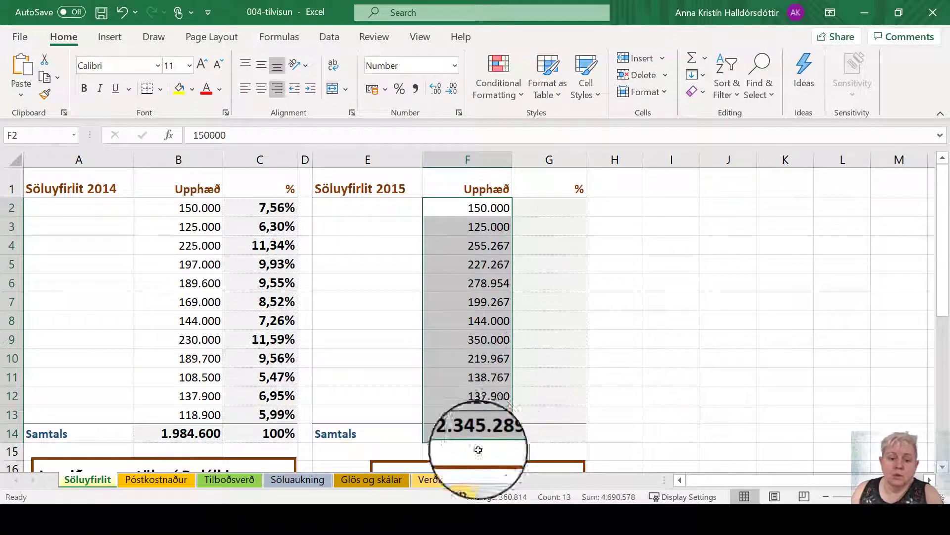
click(486, 455)
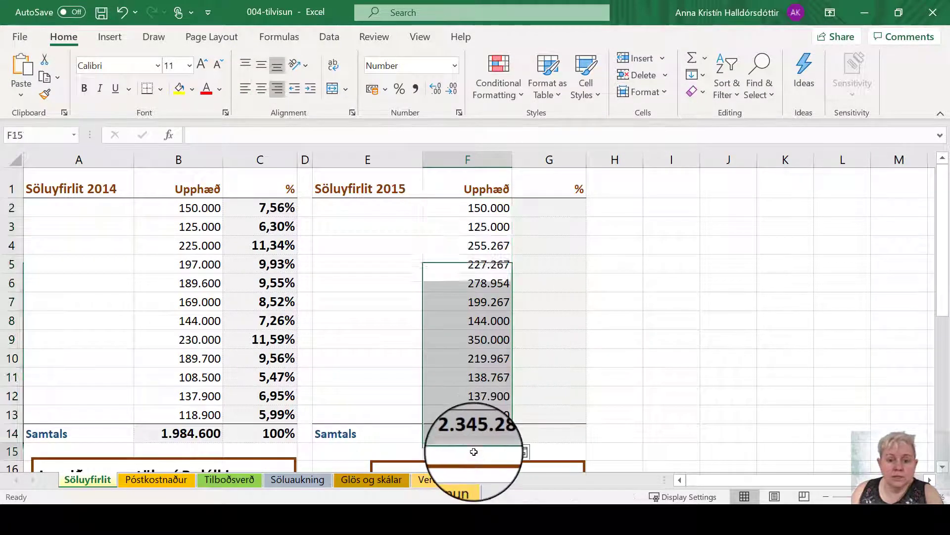
click(474, 433)
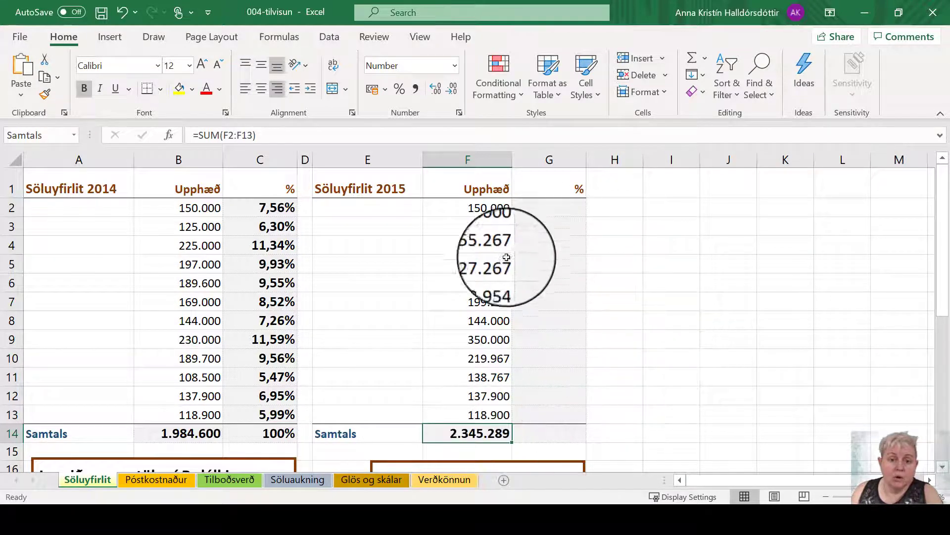
Enter a formula in G2 that divides F2 by the named cell Samtals, and format the result as a percentage.
click(555, 208)
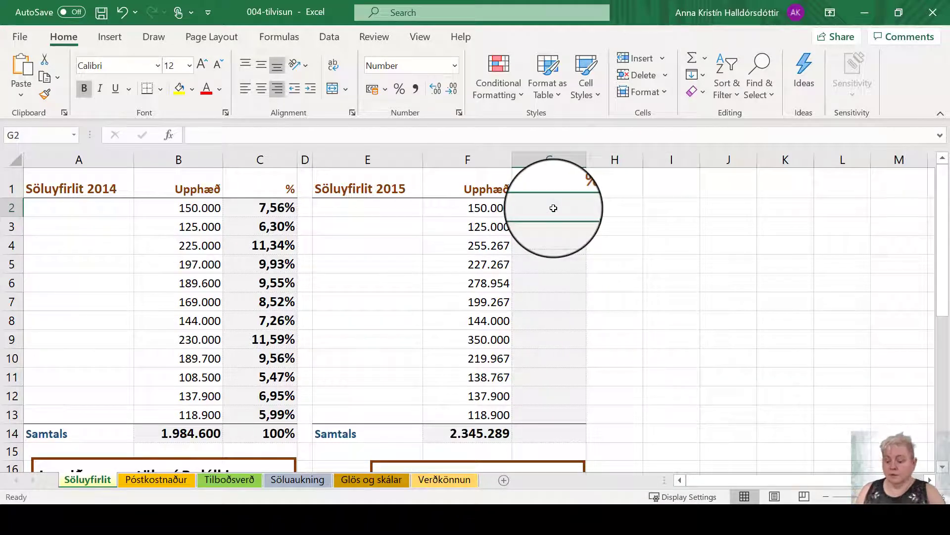
text(+)
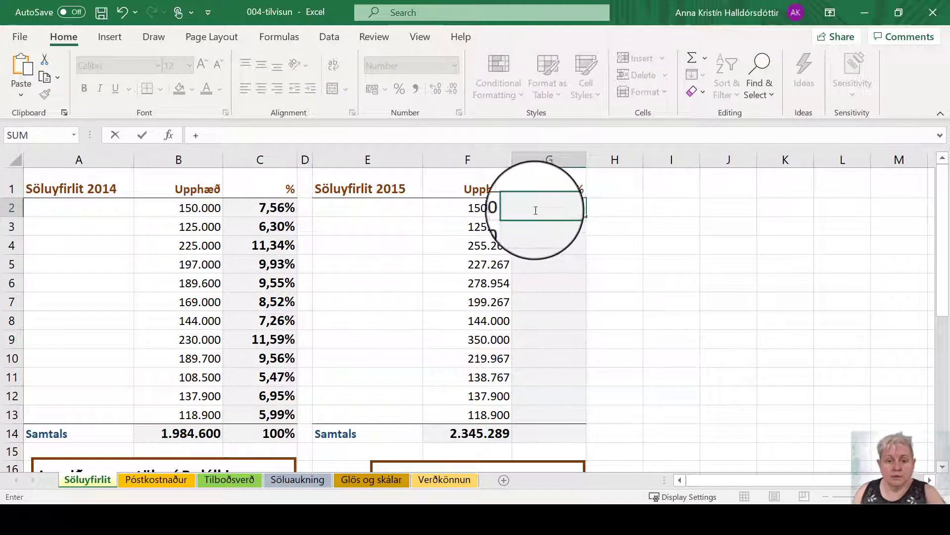
click(481, 214)
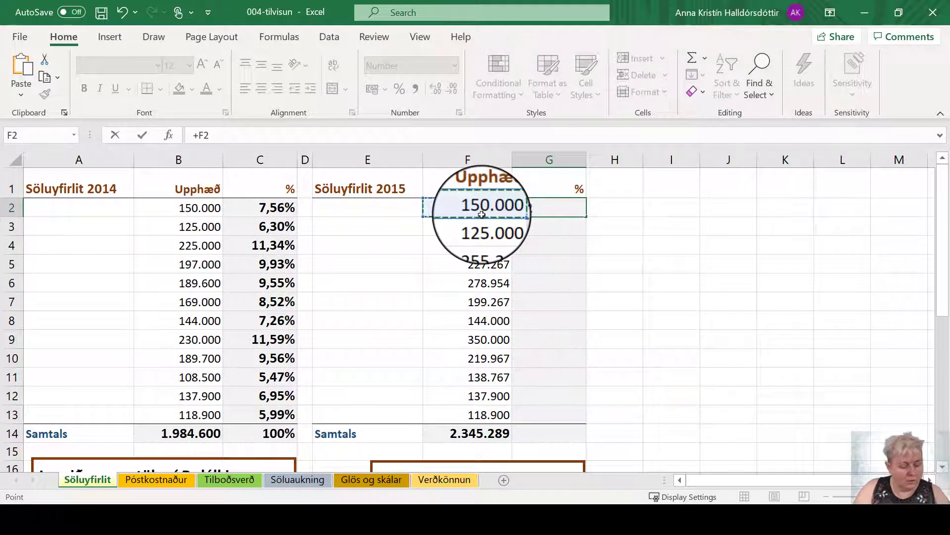
text(/)
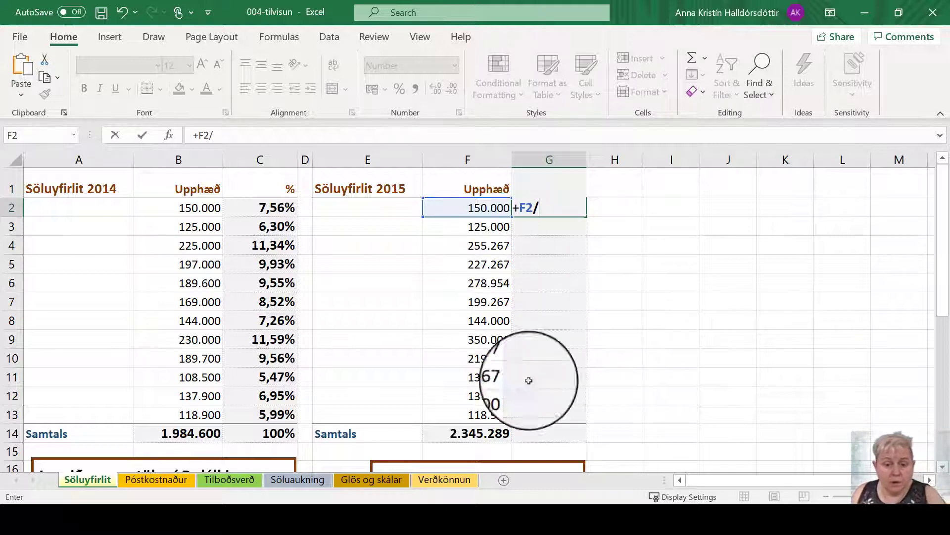
click(468, 433)
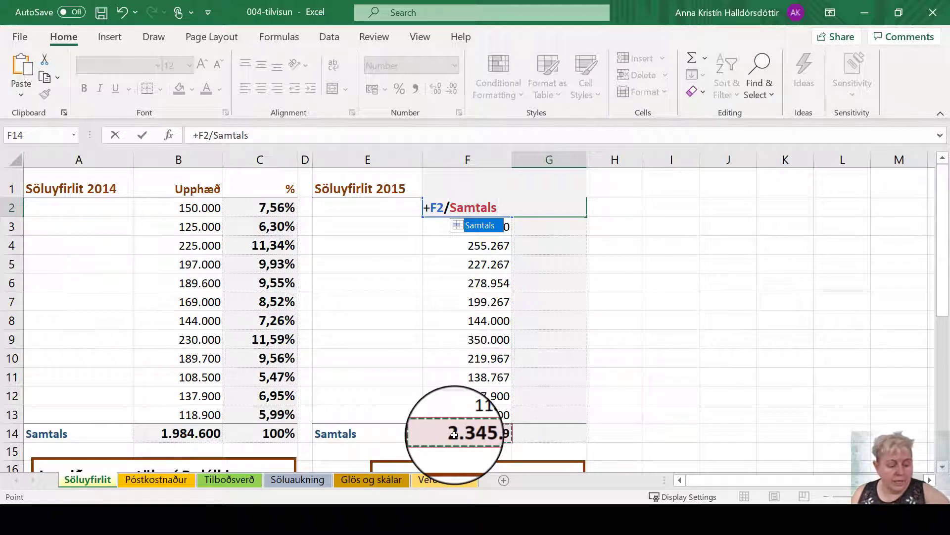
key(Return)
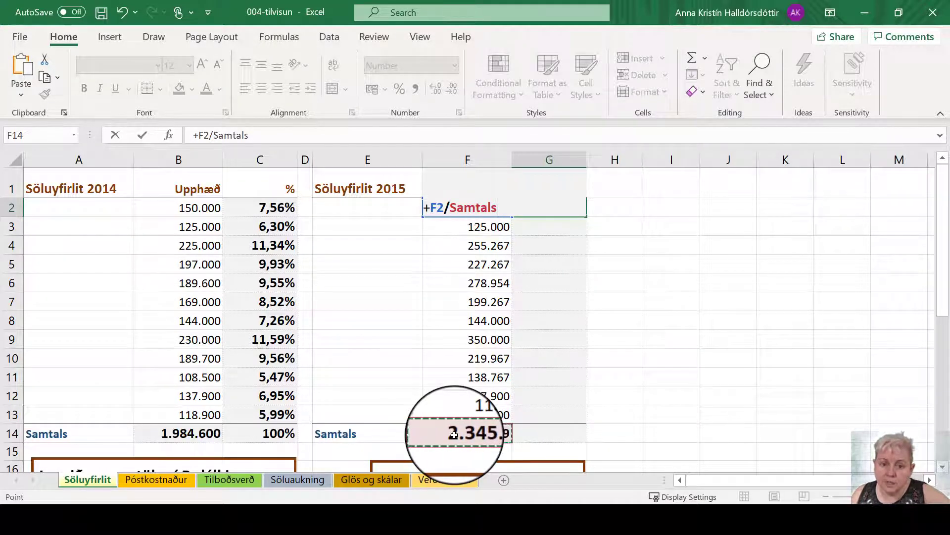
key(Tab)
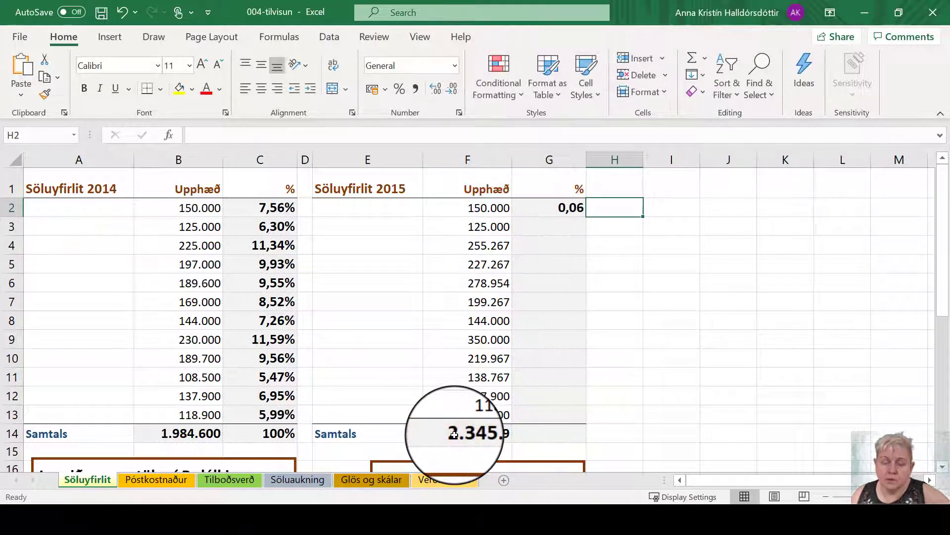
click(562, 205)
key(ctrl+shift+5)
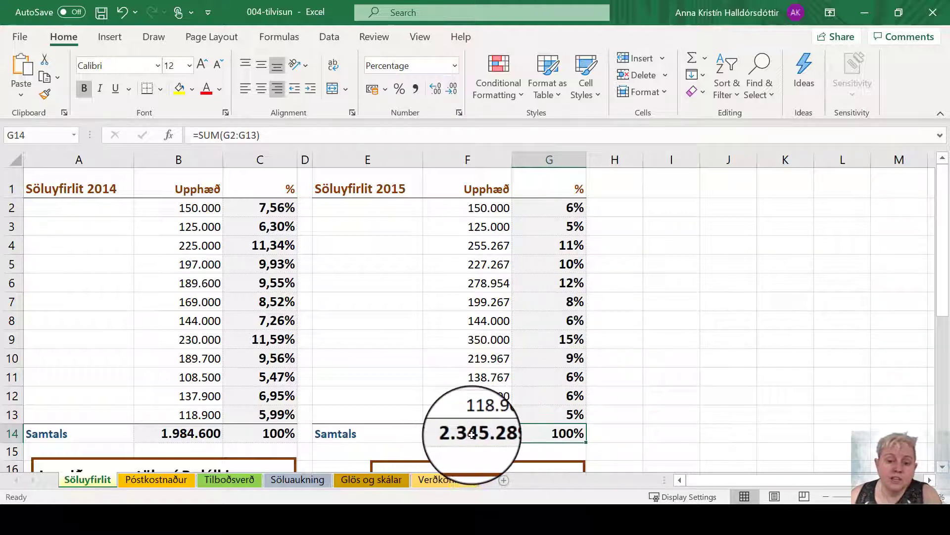
Examine the formulas in the 2015 percentage column from G2 to G13 to check how they reference the named total.
click(569, 209)
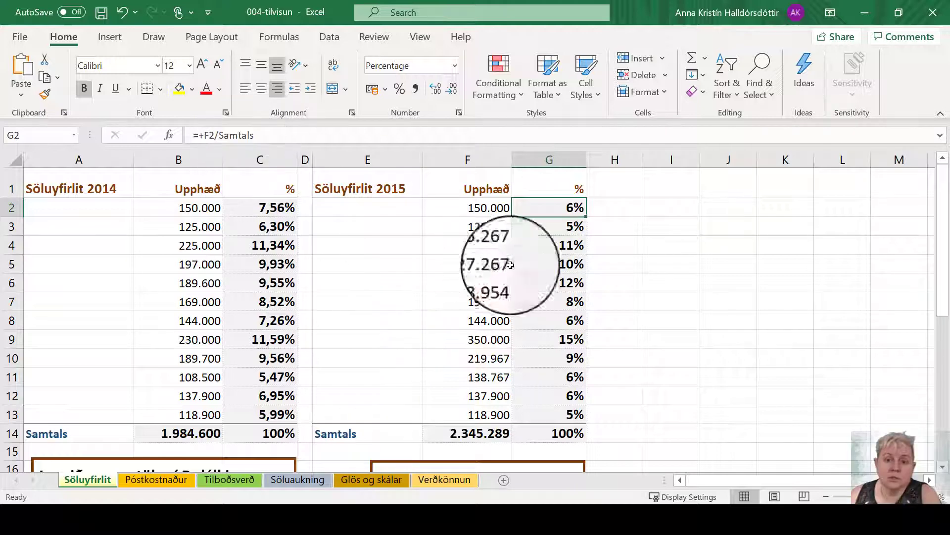
click(569, 246)
click(572, 282)
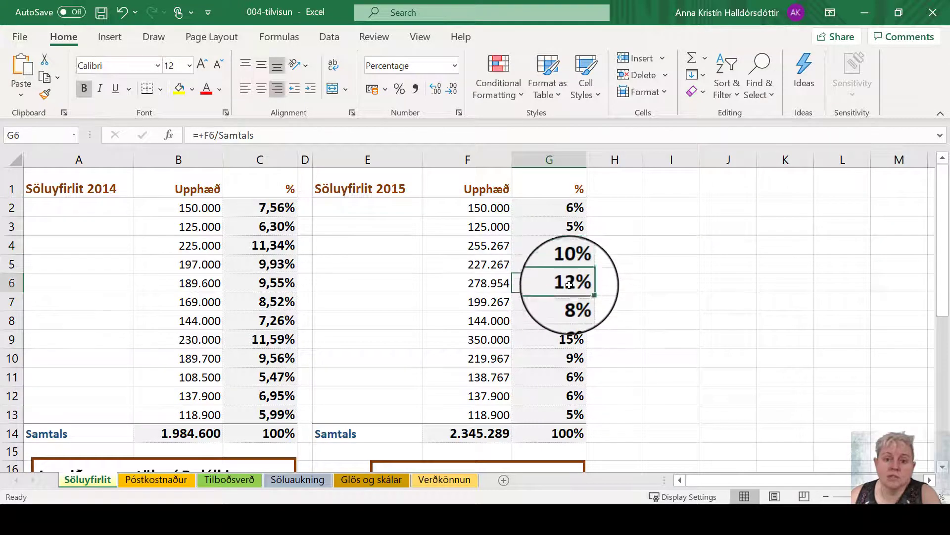
click(572, 320)
click(572, 339)
click(572, 358)
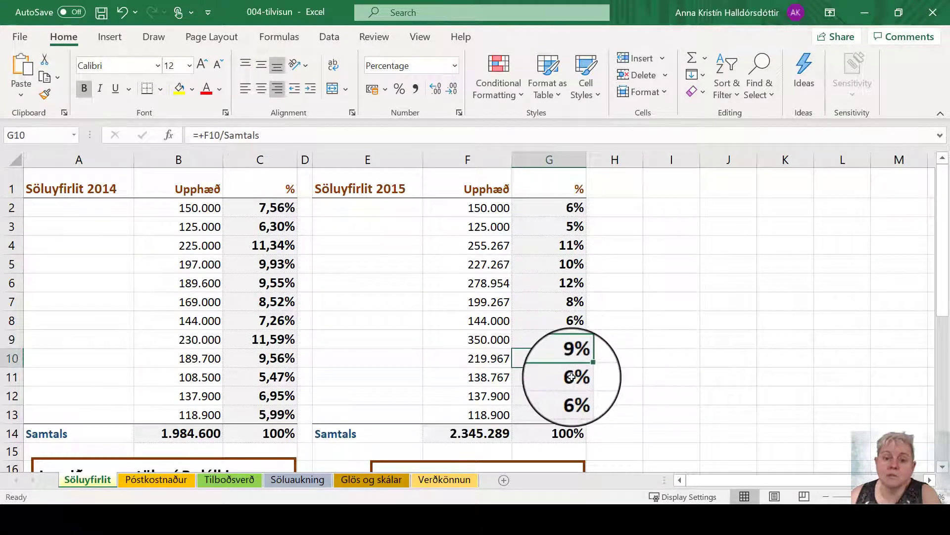
click(572, 377)
click(573, 395)
click(575, 414)
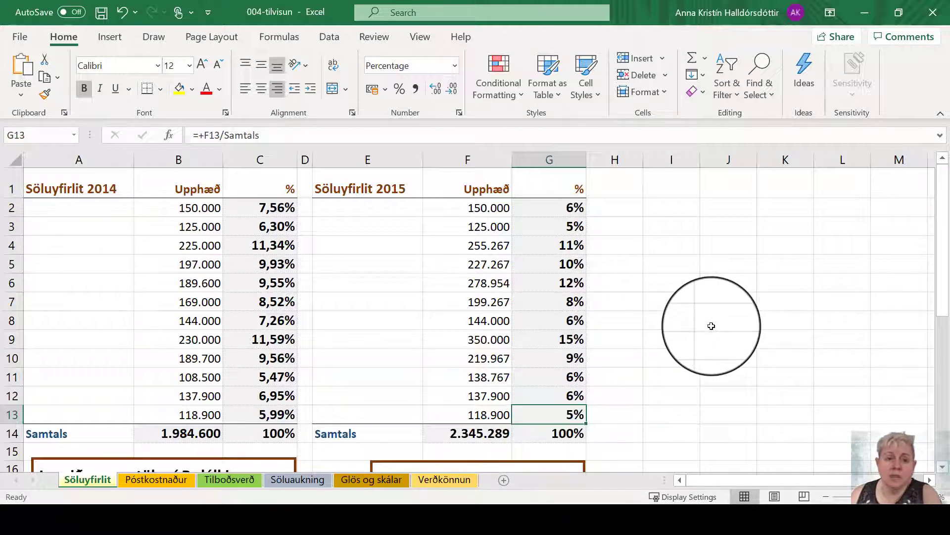
Display the commands for defining and managing cell names.
click(294, 41)
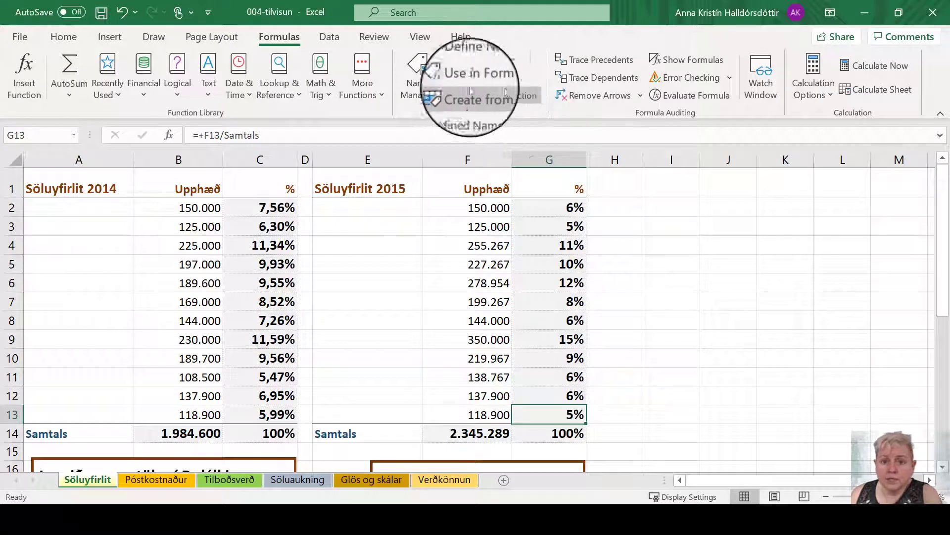